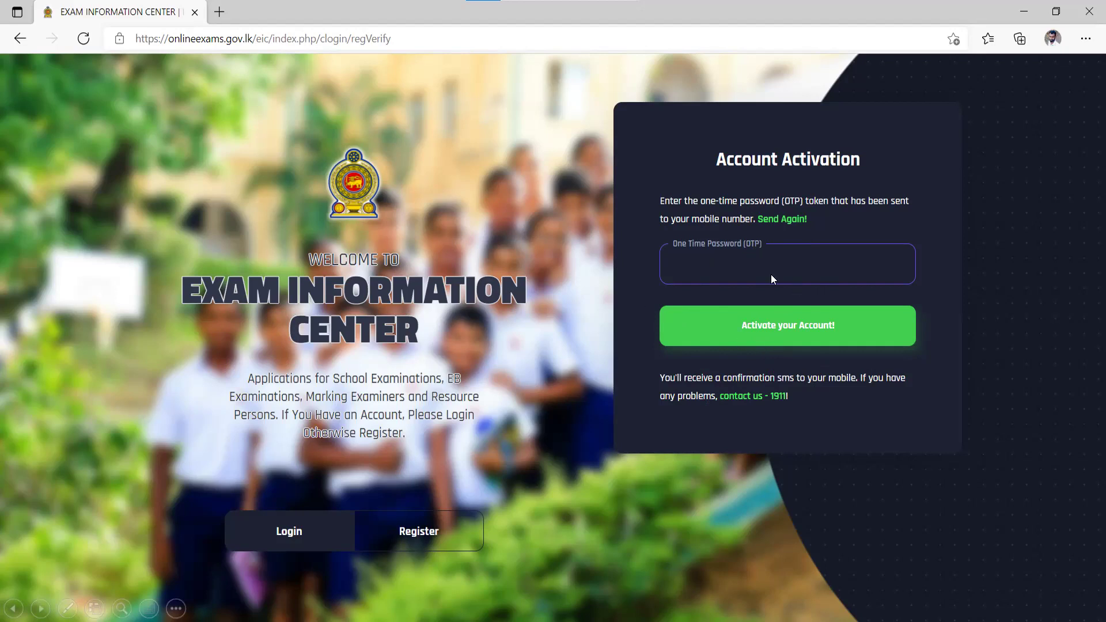
Submit the one-time password form to activate the account, and proceed past the G.C.E. A/L Examination 2021 instructions.
{"action": "left_click", "coordinate": [771, 327]}
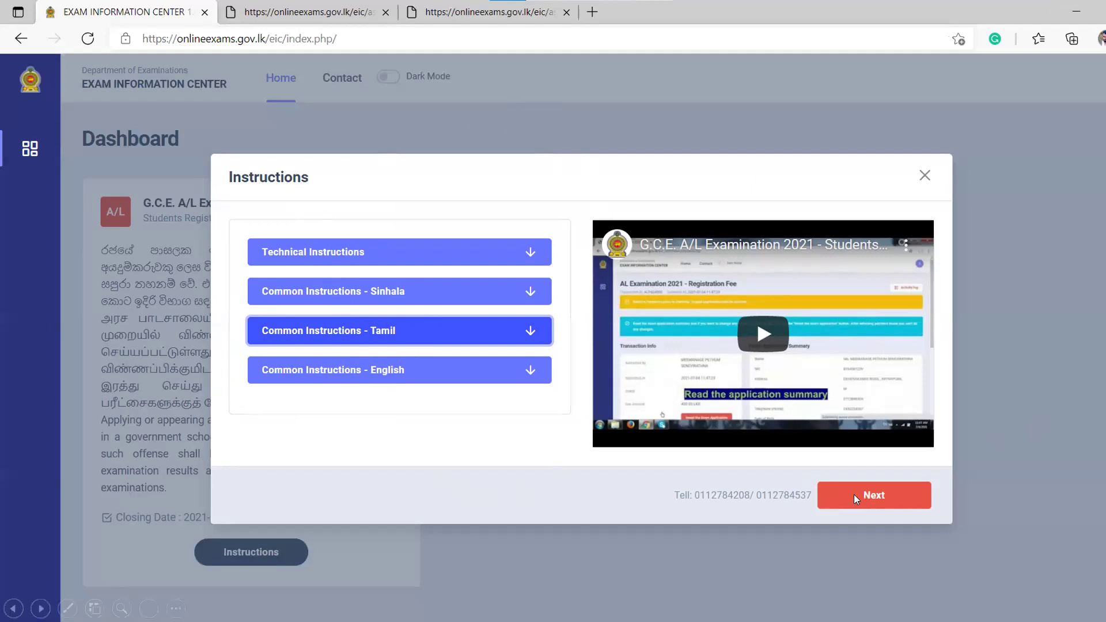
{"action": "left_click", "coordinate": [770, 482]}
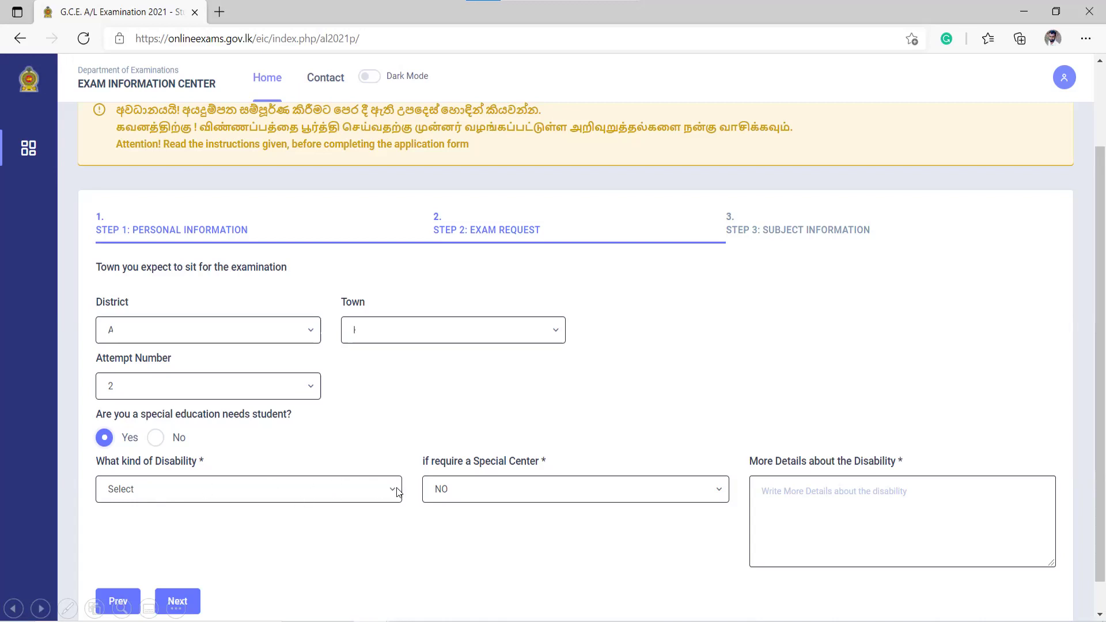
Answer No to being a special education needs student and proceed from the exam request stage.
{"action": "left_click", "coordinate": [156, 438]}
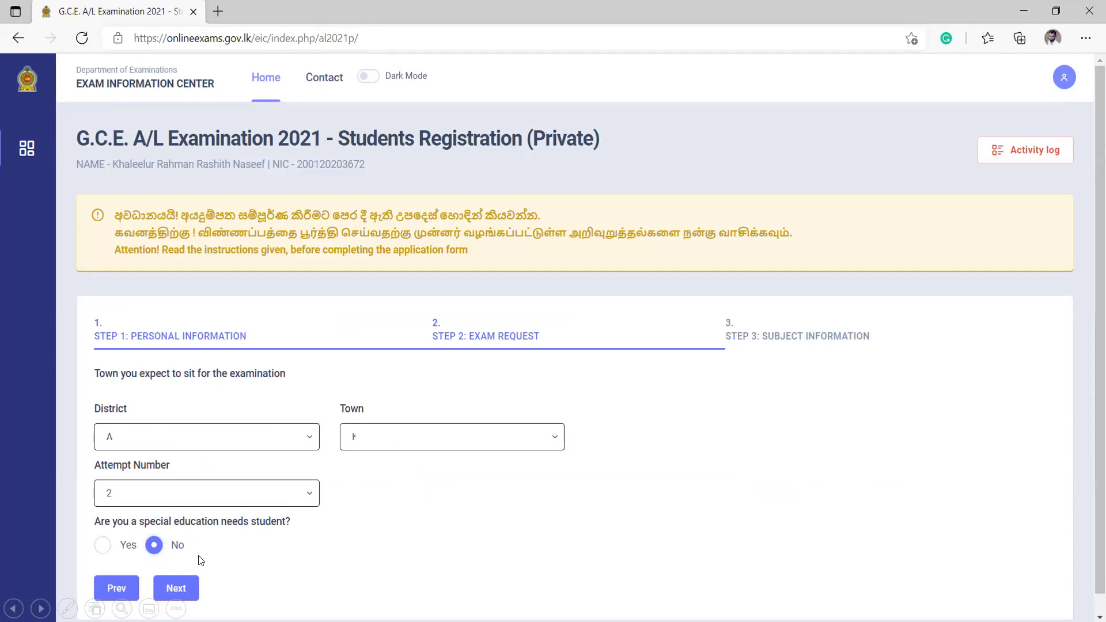
{"action": "left_click", "coordinate": [196, 578]}
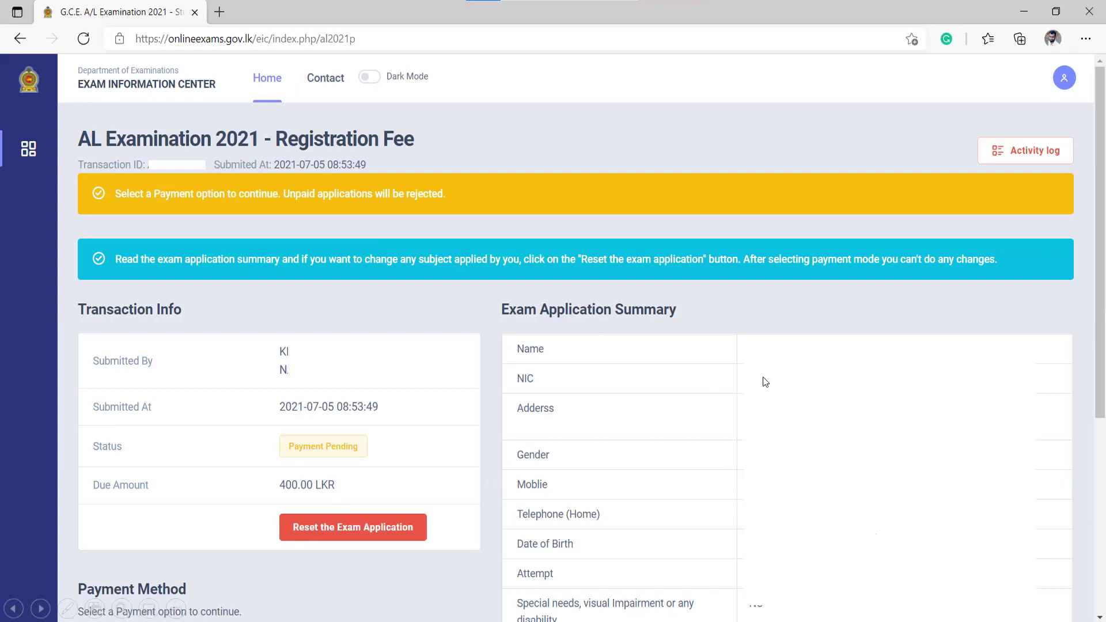
Review the registration fee page and view the guide on how postal payment works.
{"action": "scroll", "coordinate": [765, 382], "scroll_direction": "down", "scroll_amount": 5}
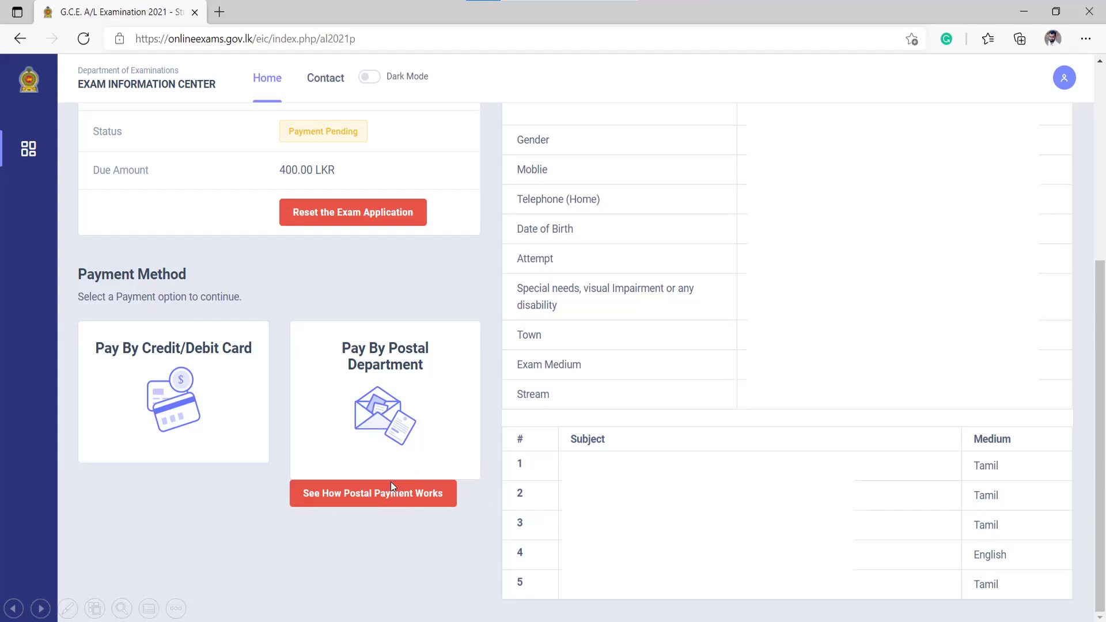
{"action": "left_click", "coordinate": [368, 500]}
{"action": "left_click", "coordinate": [382, 421]}
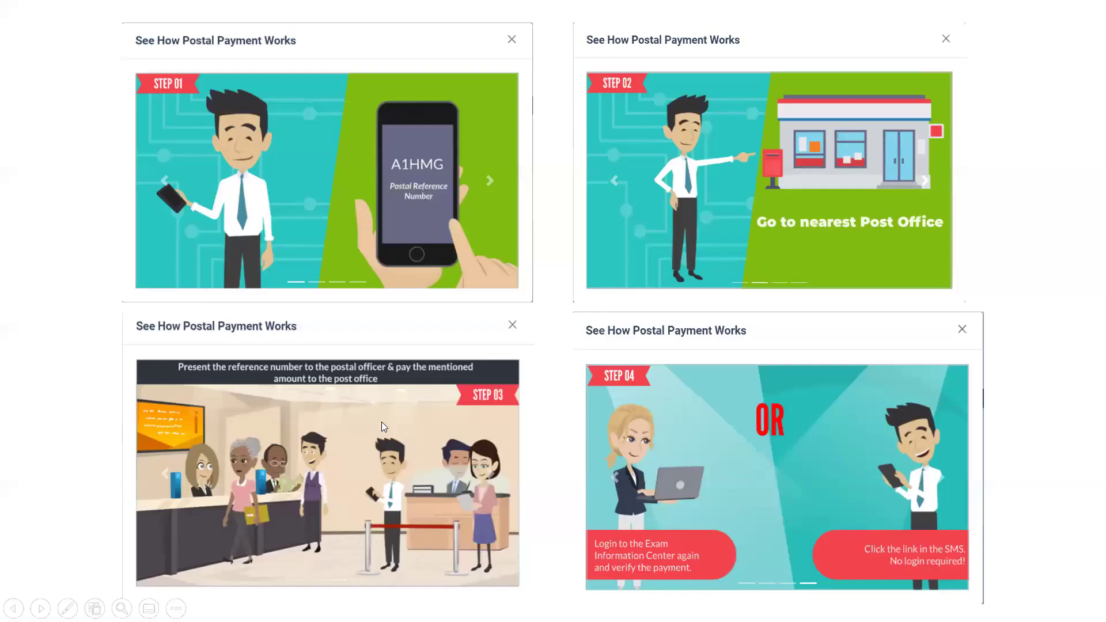
Choose payment by the Postal Department with the issued reference number, and download the A/L exam 2021 application.
{"action": "left_click", "coordinate": [382, 422]}
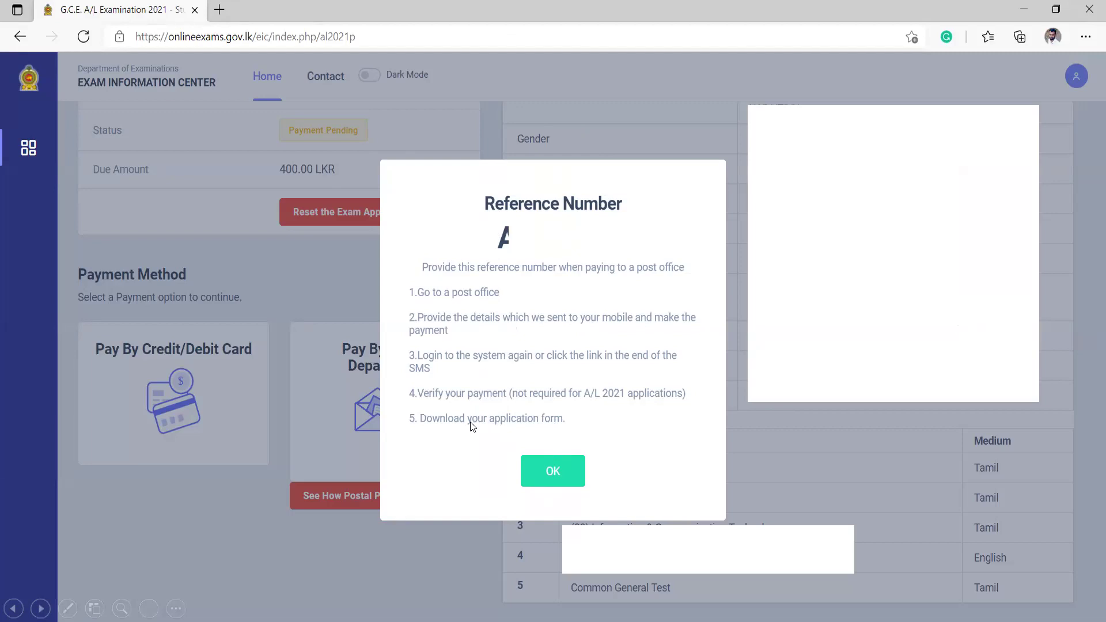
{"action": "left_click", "coordinate": [554, 471]}
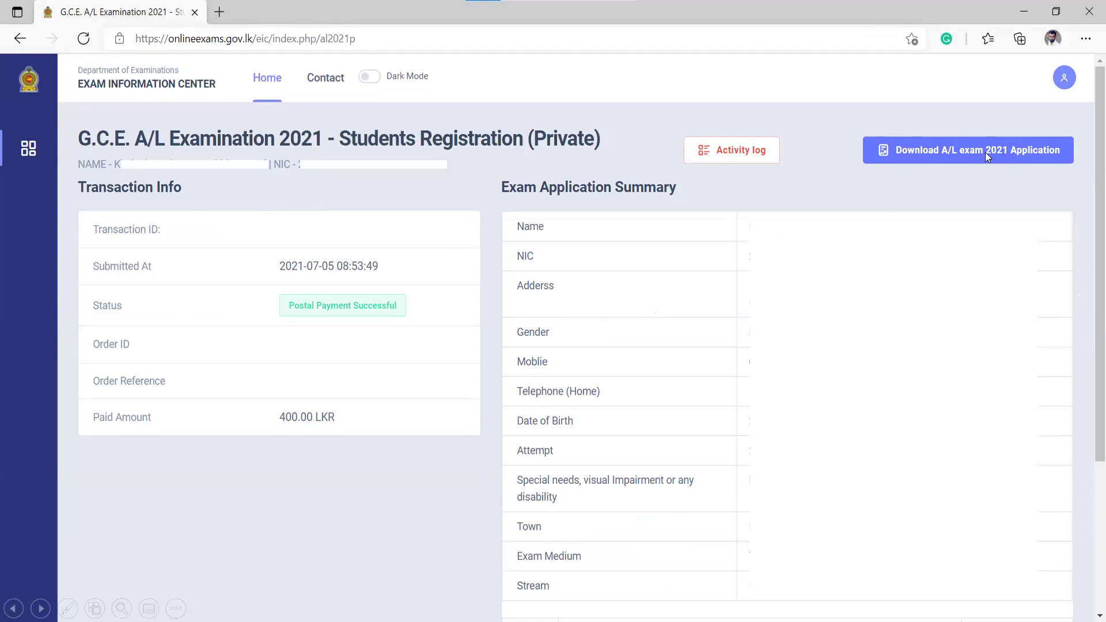
{"action": "left_click", "coordinate": [937, 151]}
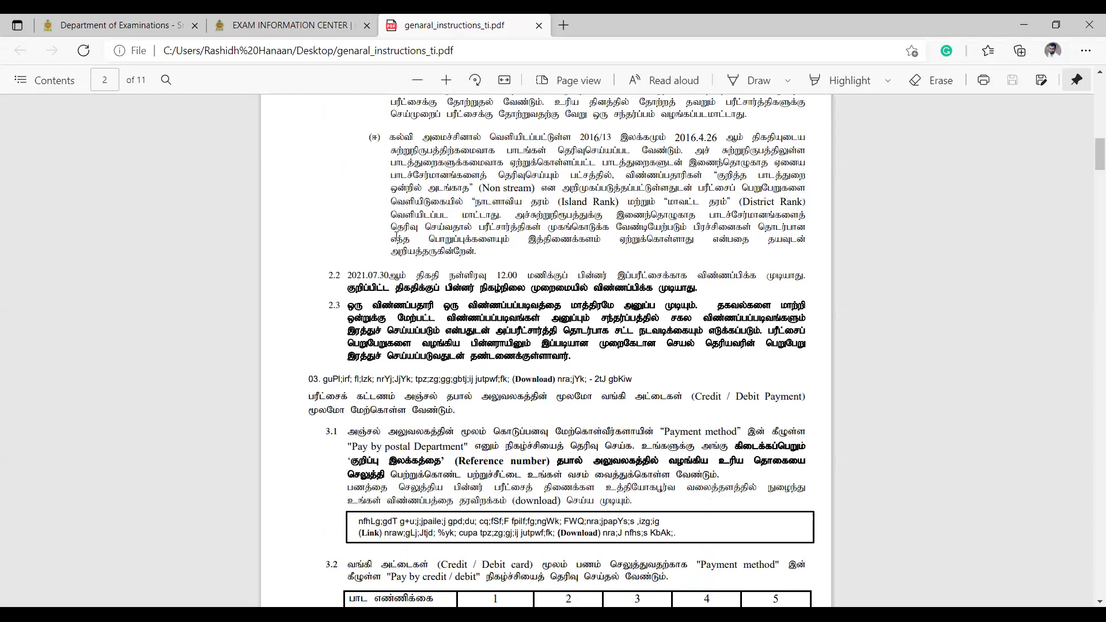
Read the Tamil general instructions in genaral_instructions_ti.pdf, covering the application procedure, payment methods and rejection of applications.
{"action": "scroll", "coordinate": [459, 252], "scroll_direction": "up", "scroll_amount": 12}
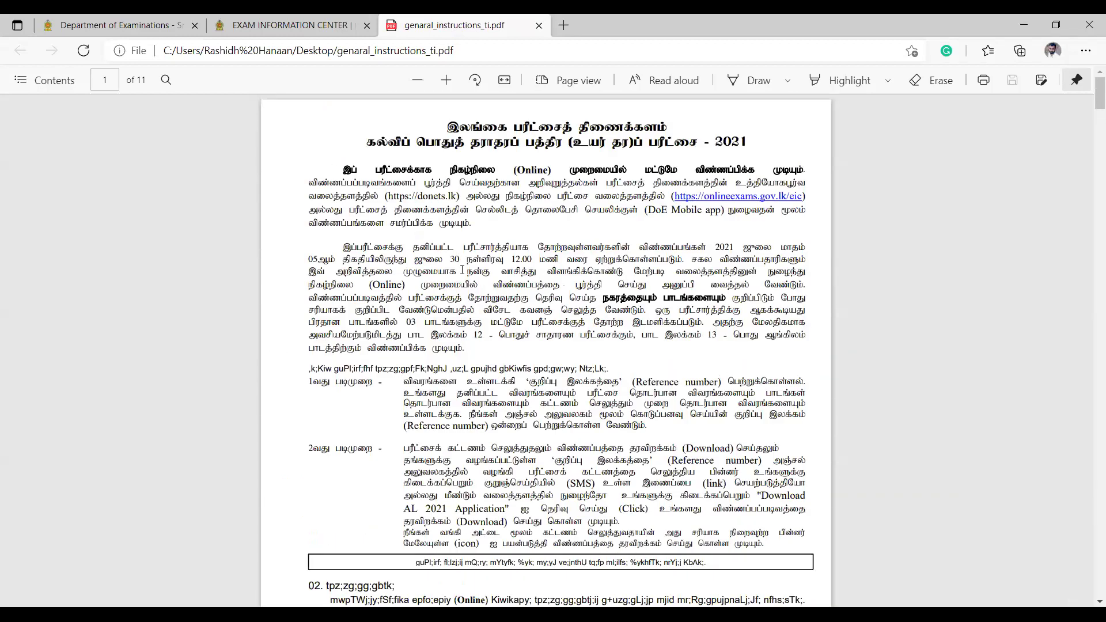
{"action": "scroll", "coordinate": [462, 270], "scroll_direction": "down", "scroll_amount": 7}
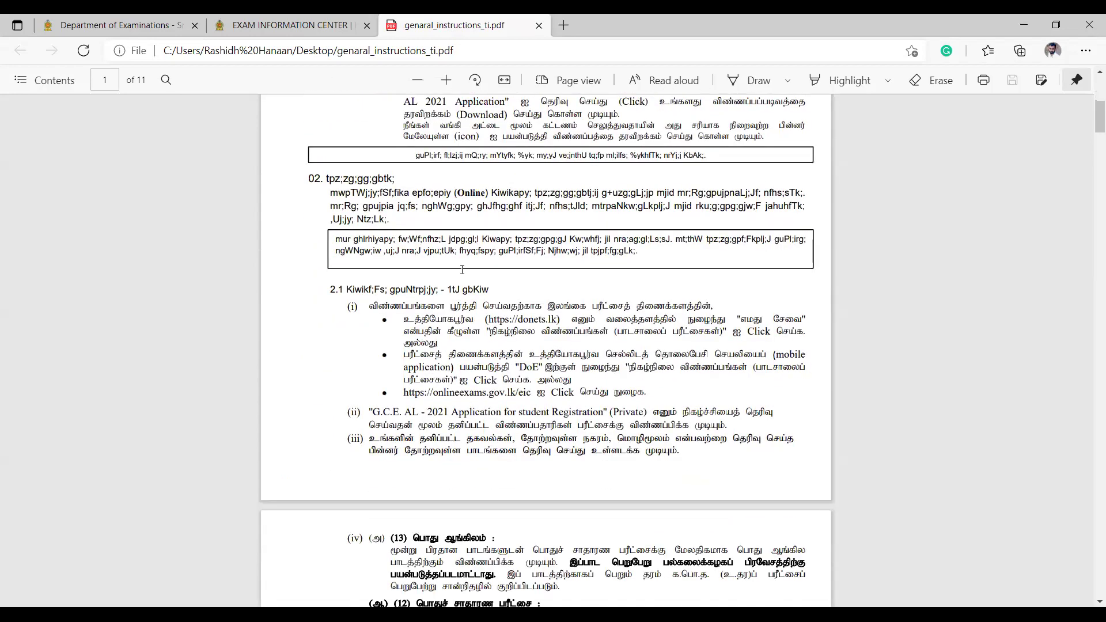
{"action": "scroll", "coordinate": [462, 269], "scroll_direction": "down", "scroll_amount": 8}
{"action": "scroll", "coordinate": [462, 270], "scroll_direction": "down", "scroll_amount": 3}
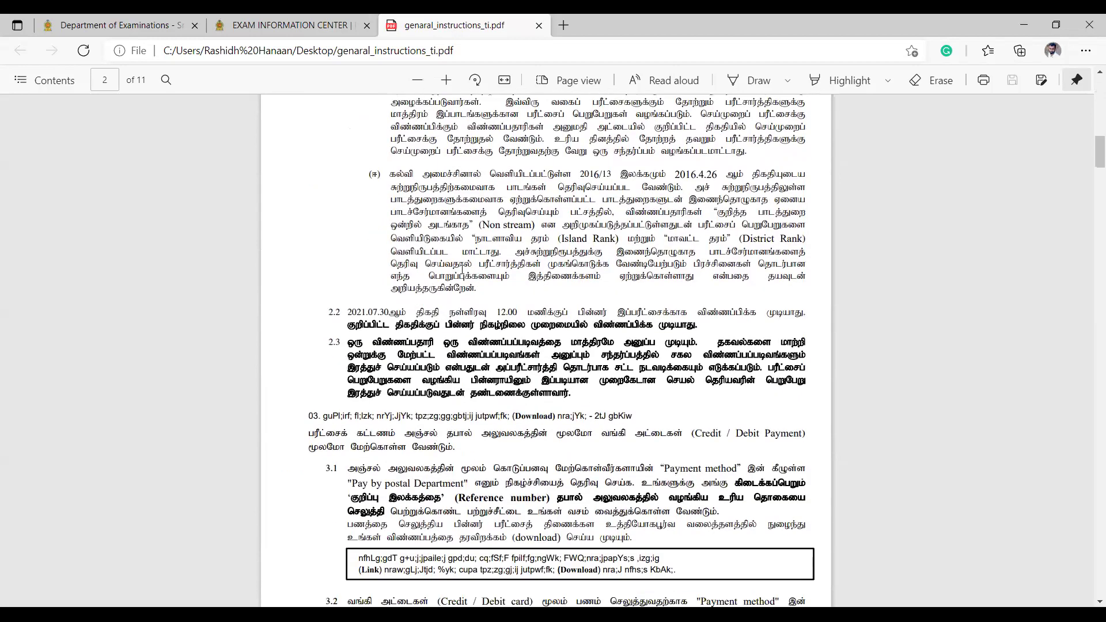
{"action": "scroll", "coordinate": [462, 270], "scroll_direction": "down", "scroll_amount": 1}
{"action": "scroll", "coordinate": [462, 270], "scroll_direction": "up", "scroll_amount": 4}
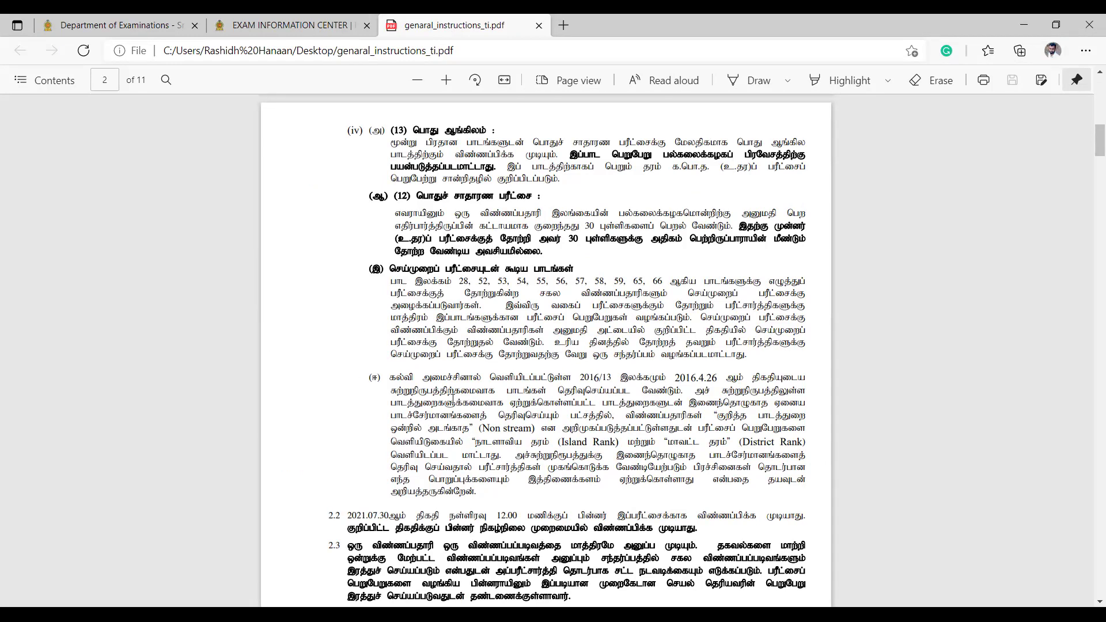
{"action": "scroll", "coordinate": [454, 397], "scroll_direction": "down", "scroll_amount": 7}
{"action": "scroll", "coordinate": [453, 398], "scroll_direction": "down", "scroll_amount": 7}
{"action": "scroll", "coordinate": [453, 399], "scroll_direction": "down", "scroll_amount": 12}
{"action": "scroll", "coordinate": [453, 399], "scroll_direction": "down", "scroll_amount": 12}
{"action": "scroll", "coordinate": [453, 399], "scroll_direction": "down", "scroll_amount": 12}
{"action": "scroll", "coordinate": [453, 399], "scroll_direction": "down", "scroll_amount": 5}
{"action": "scroll", "coordinate": [453, 399], "scroll_direction": "down", "scroll_amount": 7}
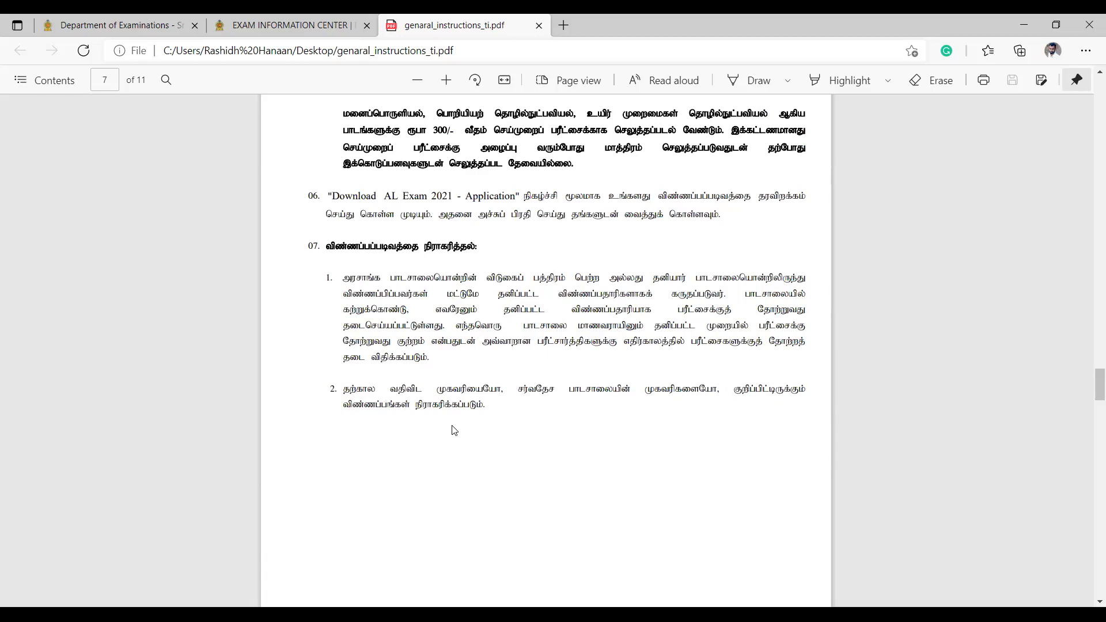
Examine the subject lists with their subject numbers on pages 8 and 9 of the instructions.
{"action": "scroll", "coordinate": [452, 430], "scroll_direction": "down", "scroll_amount": 15}
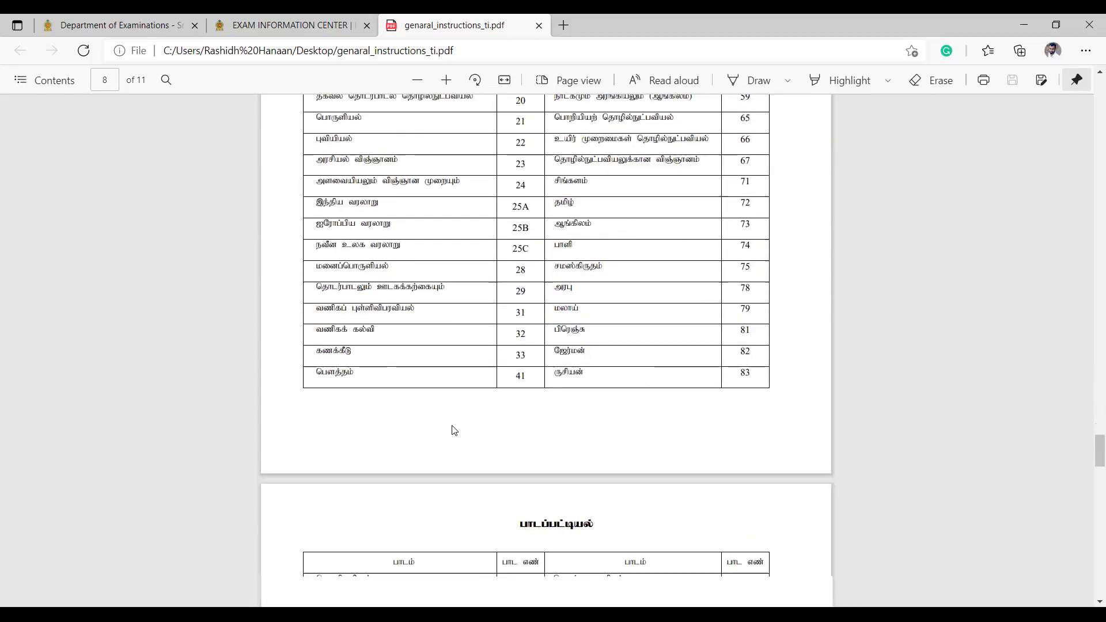
{"action": "scroll", "coordinate": [453, 431], "scroll_direction": "up", "scroll_amount": 6}
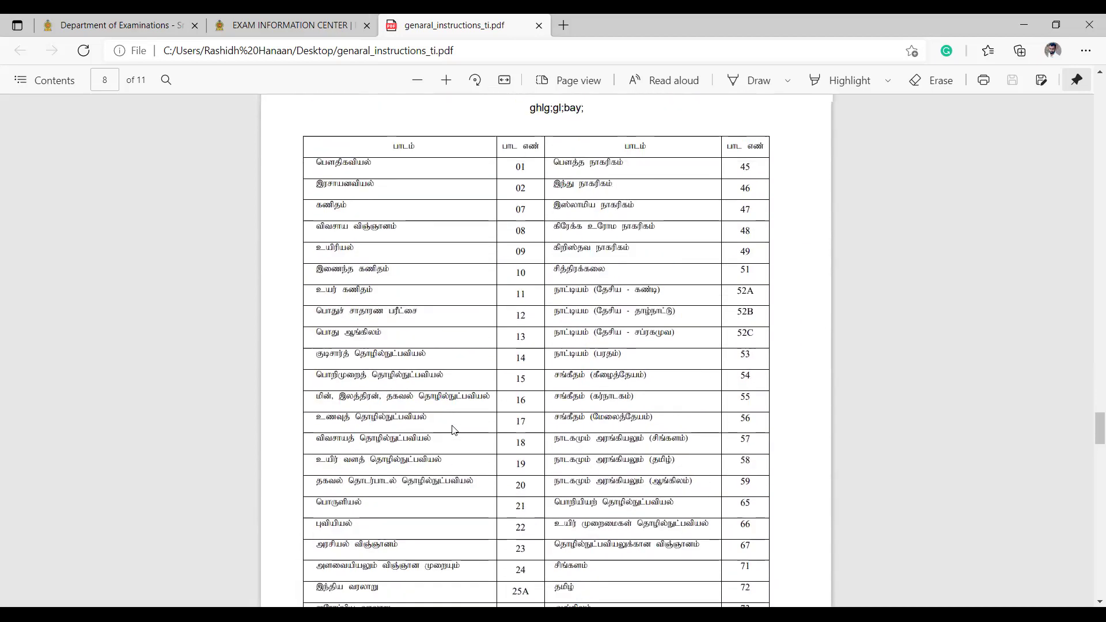
{"action": "scroll", "coordinate": [454, 430], "scroll_direction": "down", "scroll_amount": 1}
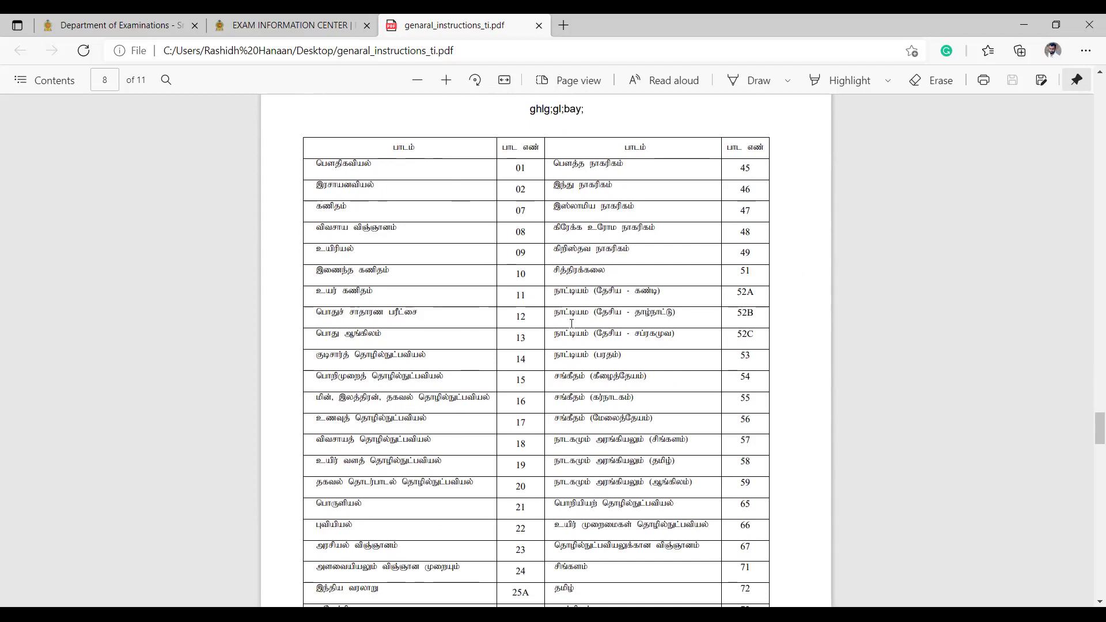
{"action": "scroll", "coordinate": [547, 479], "scroll_direction": "down", "scroll_amount": 6}
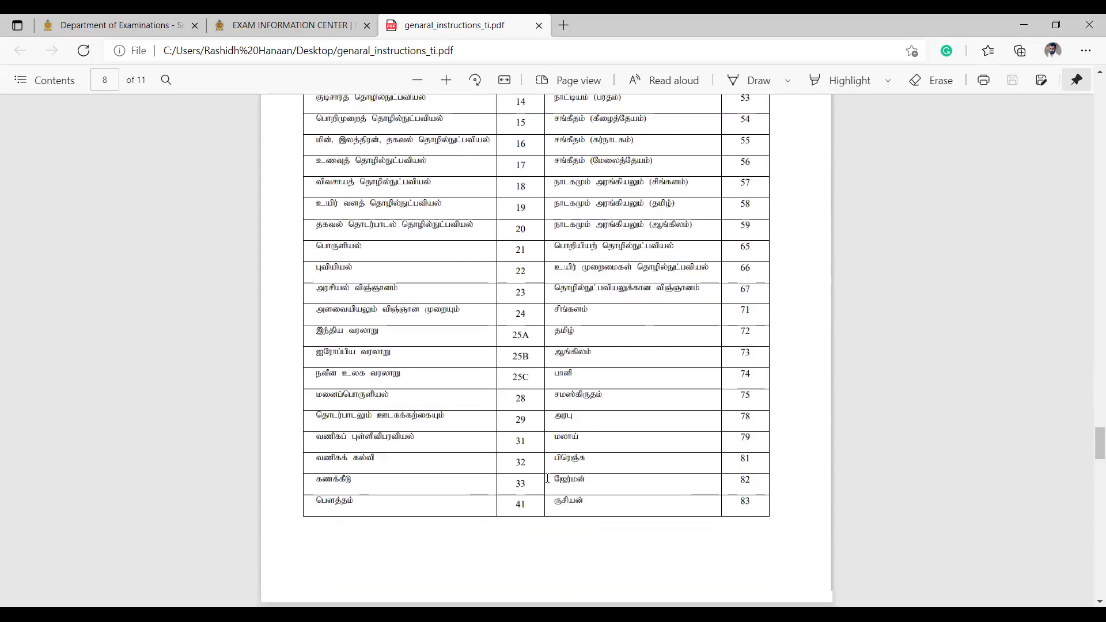
{"action": "scroll", "coordinate": [547, 478], "scroll_direction": "down", "scroll_amount": 4}
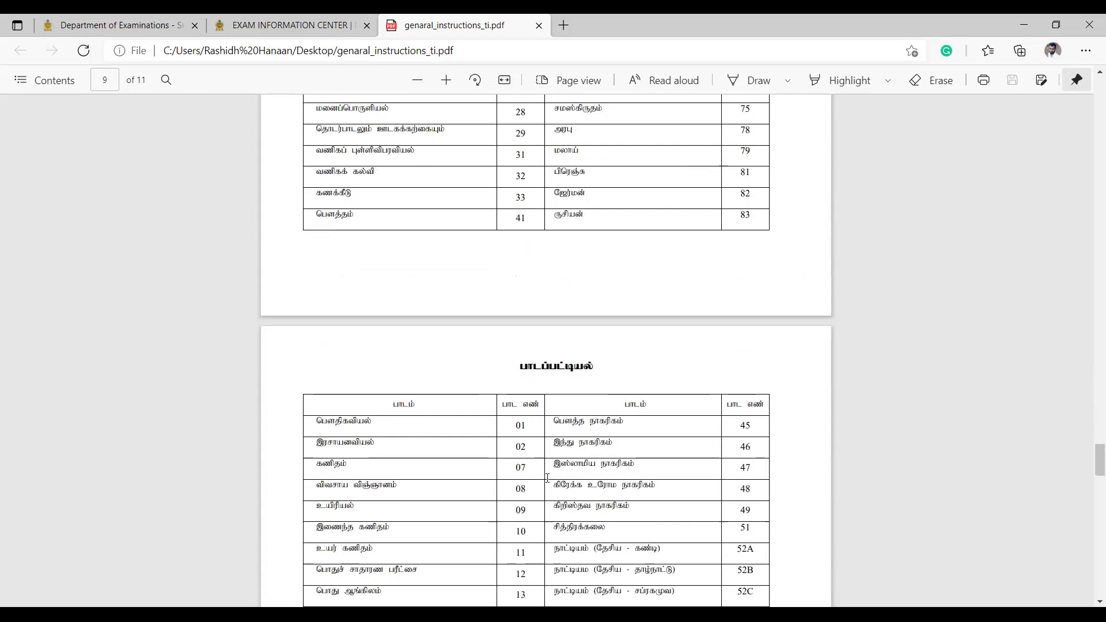
{"action": "scroll", "coordinate": [548, 478], "scroll_direction": "down", "scroll_amount": 1}
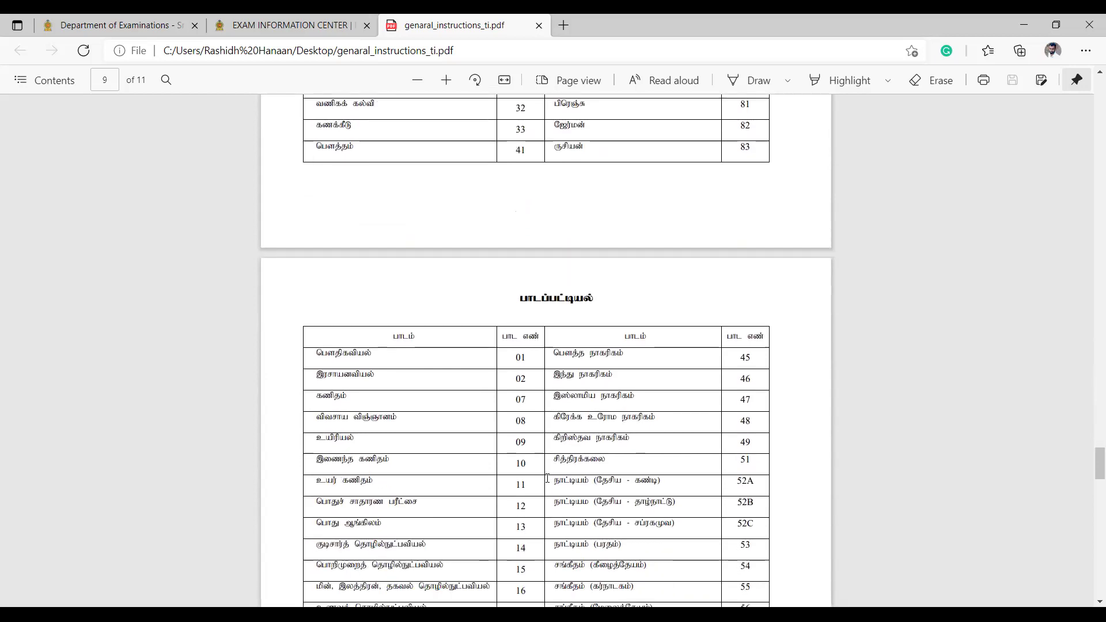
{"action": "scroll", "coordinate": [547, 479], "scroll_direction": "down", "scroll_amount": 1}
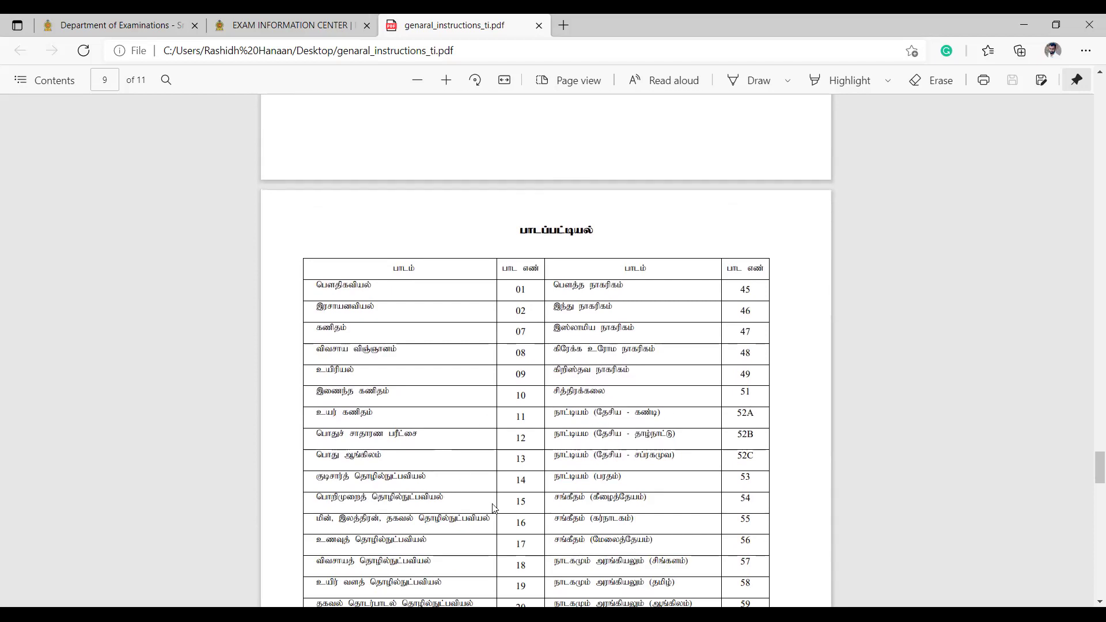
Examine the page 10 list of exam centre towns with their town numbers, and return to the page 8 subject list.
{"action": "scroll", "coordinate": [493, 508], "scroll_direction": "down", "scroll_amount": 20}
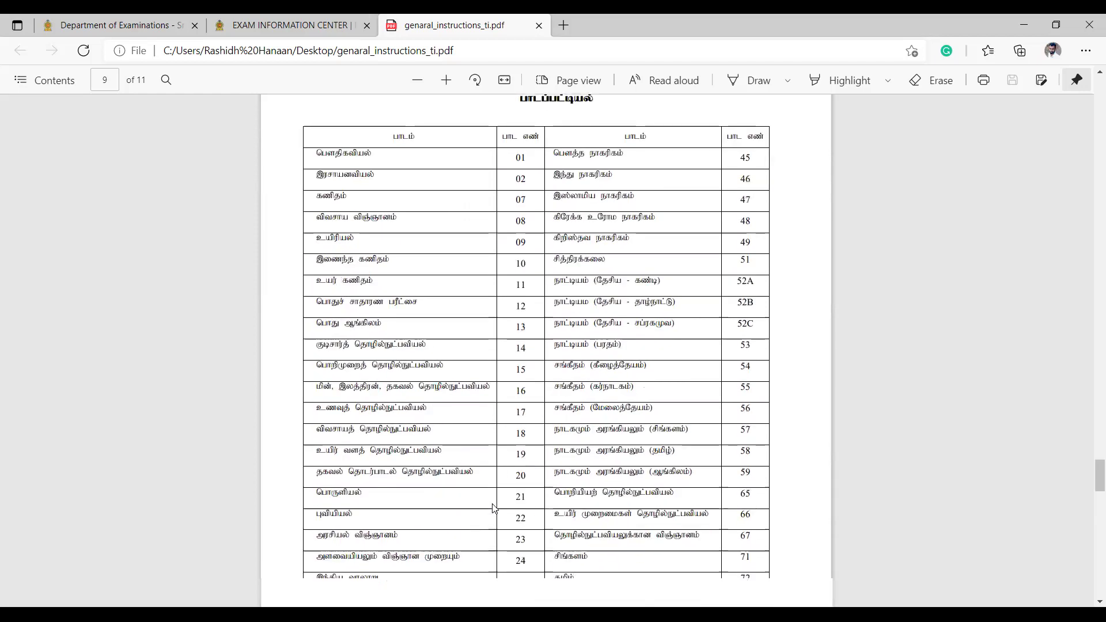
{"action": "scroll", "coordinate": [493, 508], "scroll_direction": "up", "scroll_amount": 5}
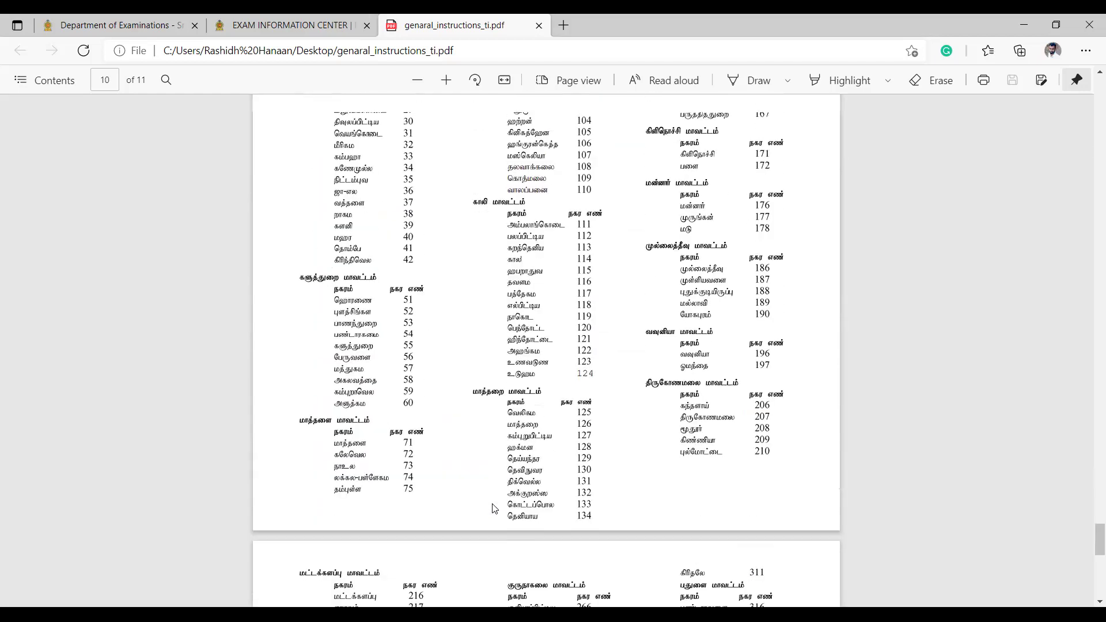
{"action": "scroll", "coordinate": [492, 508], "scroll_direction": "down", "scroll_amount": 3}
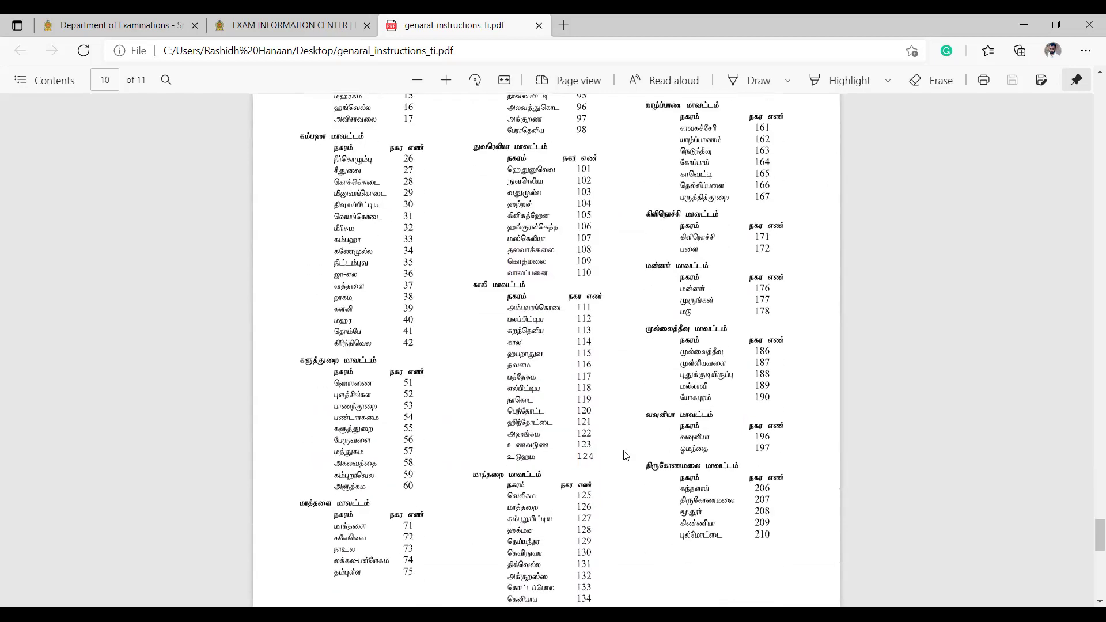
{"action": "scroll", "coordinate": [548, 487], "scroll_direction": "up", "scroll_amount": 4}
{"action": "scroll", "coordinate": [548, 487], "scroll_direction": "up", "scroll_amount": 20}
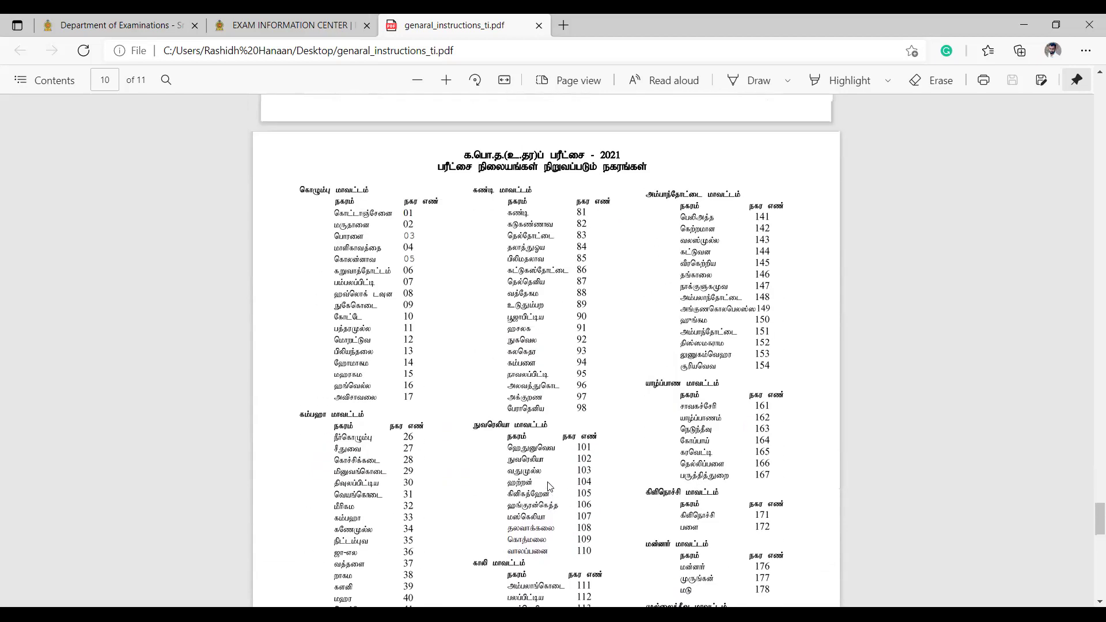
{"action": "scroll", "coordinate": [548, 487], "scroll_direction": "up", "scroll_amount": 5}
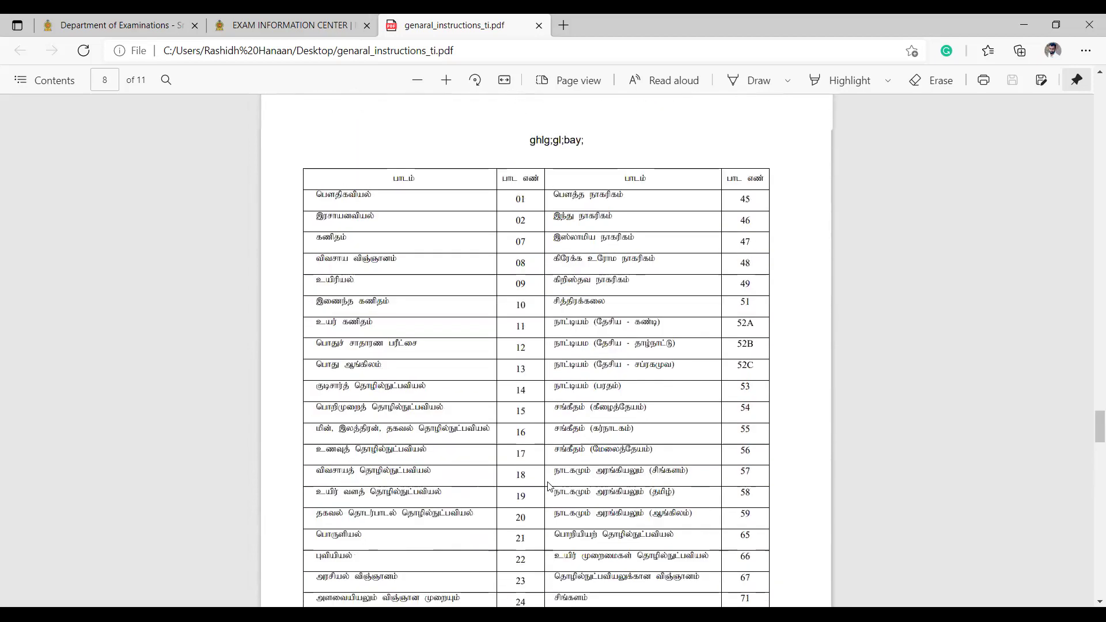